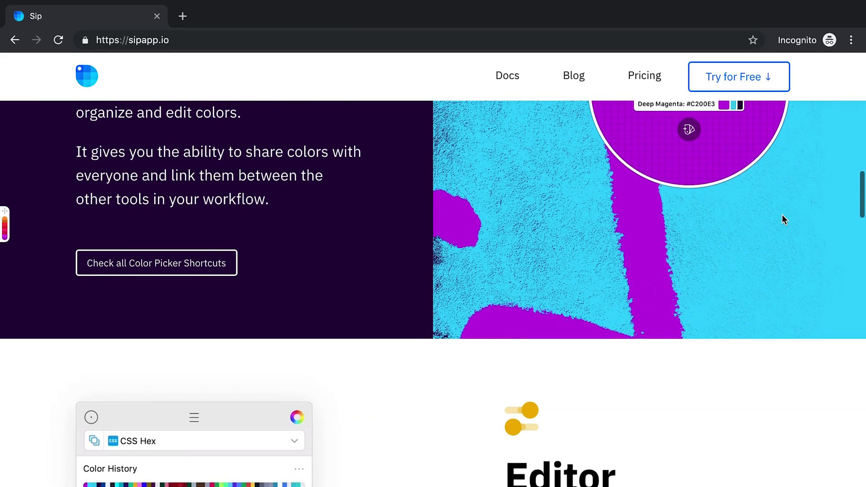
# Step: Scroll the sipapp.io homepage past the Editor and Palettes sections to Smart Formats
pyautogui.scroll(-4, 783, 216)
pyautogui.scroll(-2, 783, 215)
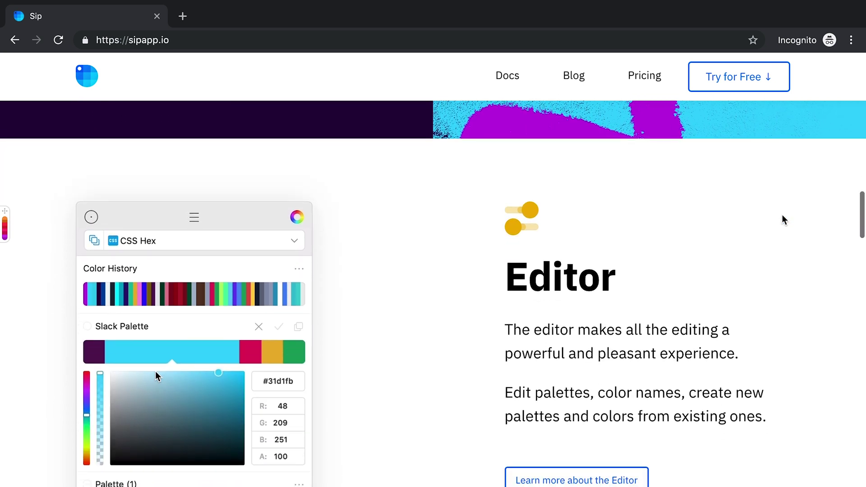
pyautogui.scroll(-5, 783, 219)
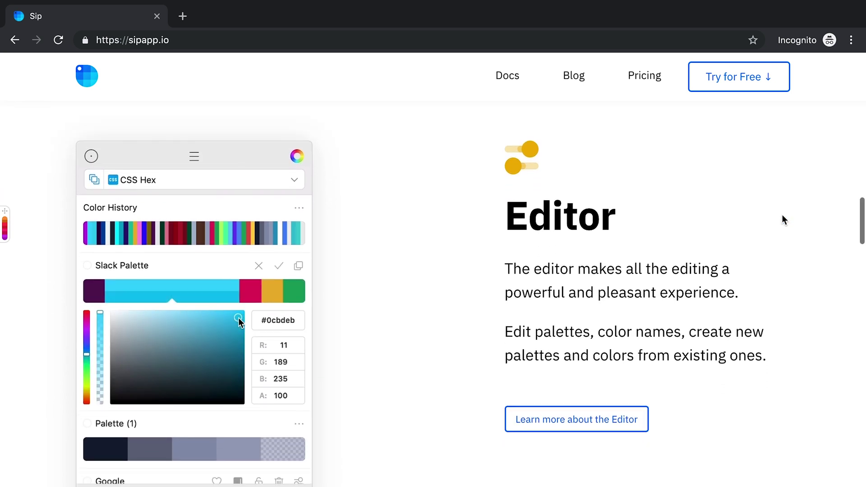
pyautogui.scroll(-5, 783, 219)
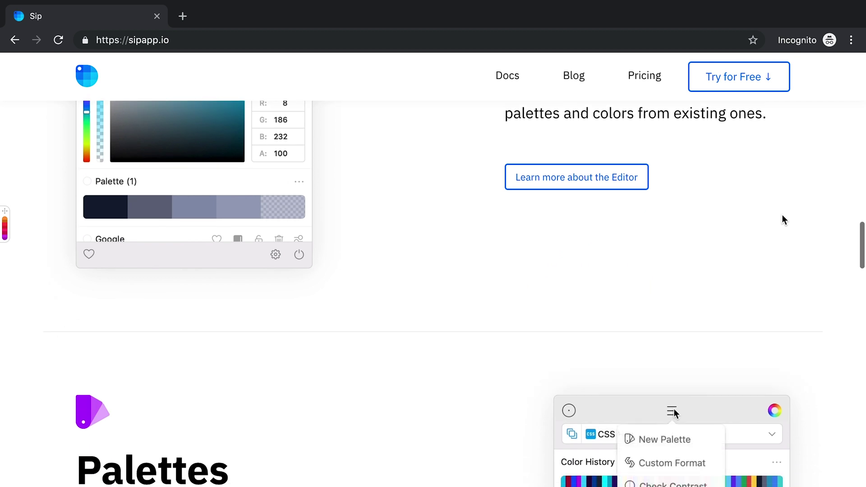
pyautogui.scroll(-1, 783, 216)
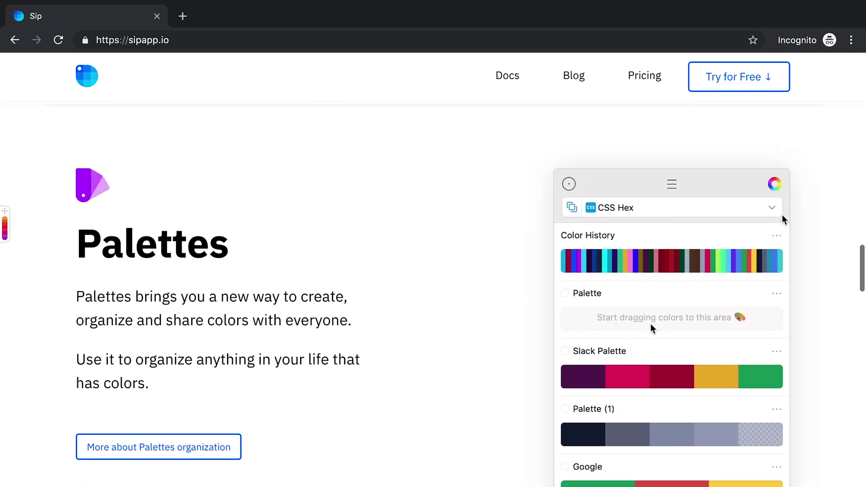
pyautogui.scroll(-3, 783, 216)
pyautogui.scroll(-3, 783, 216)
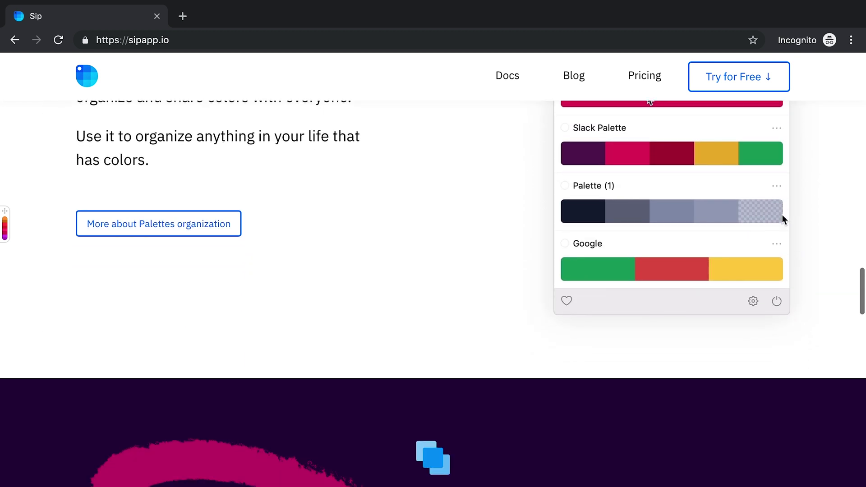
pyautogui.scroll(-2, 783, 217)
pyautogui.scroll(-4, 783, 217)
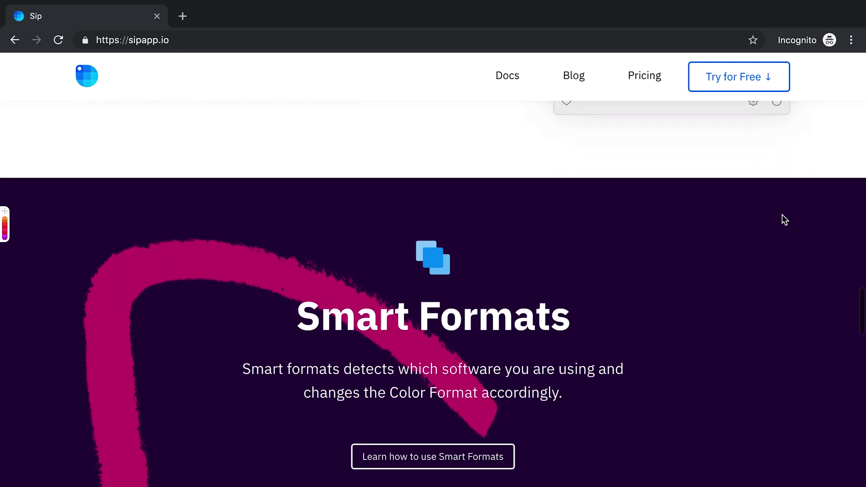
pyautogui.scroll(-4, 784, 219)
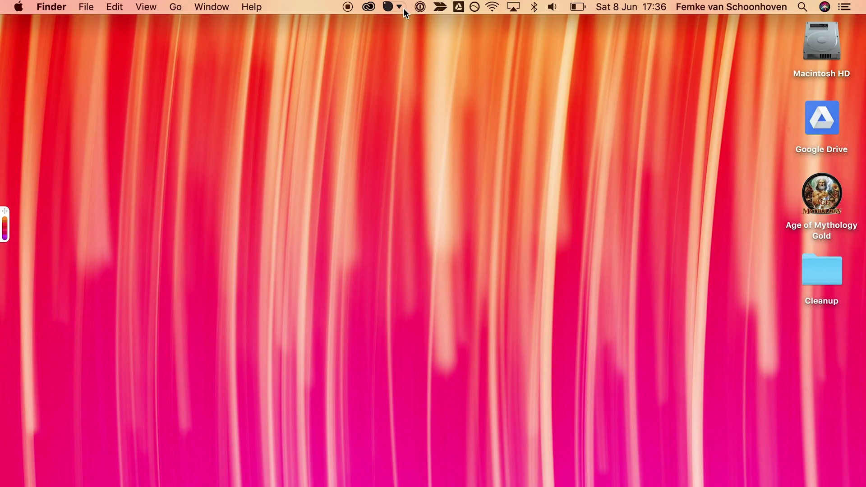
# Step: Open Sip's menu-bar panel and scroll through the colour history and YouTube palette
pyautogui.click(401, 8)
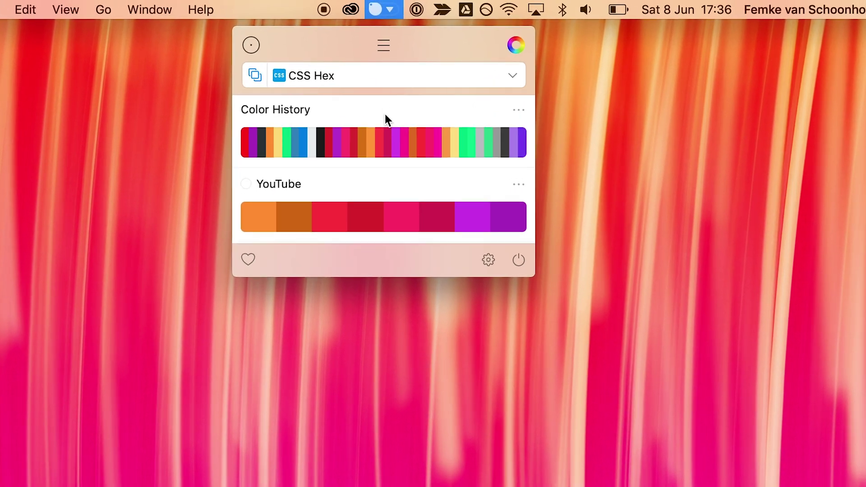
pyautogui.scroll(-3, 385, 113)
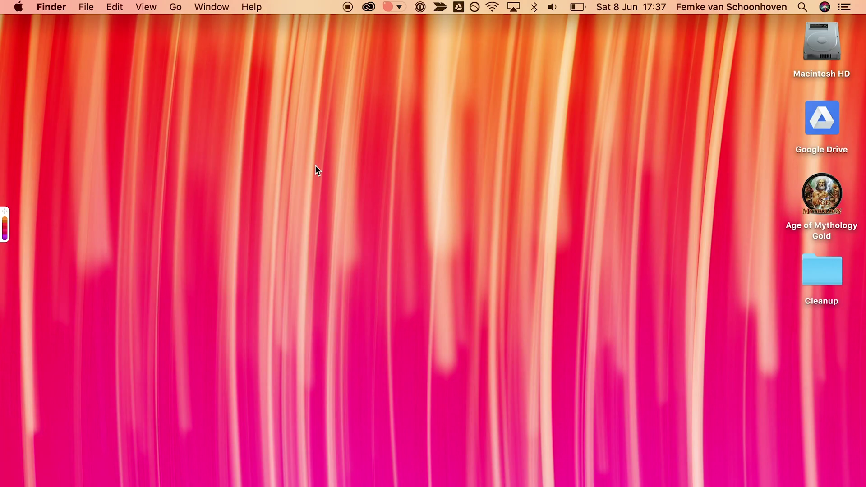
# Step: Launch Sip's screen picker with Cmd+Shift+P to capture the pink #FB1F7F from the wallpaper
pyautogui.press('super+shift+p')
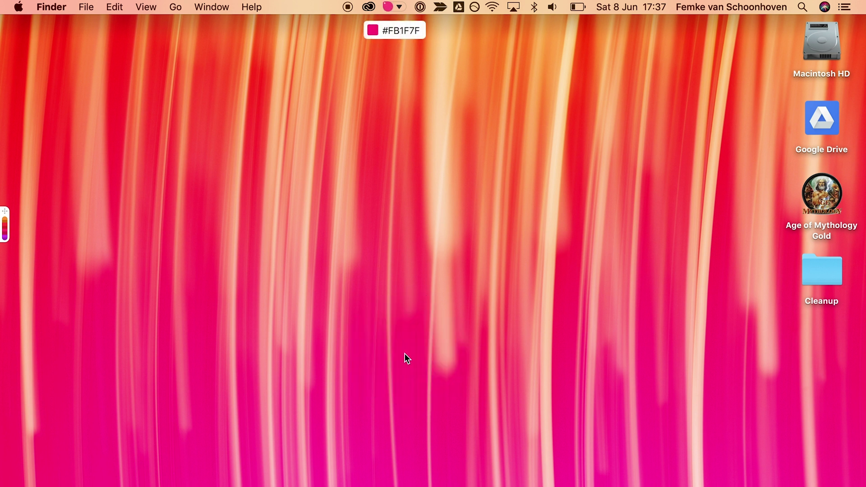
# Step: Pick Scarlet, Bittersweet, Red Orange, Macaroni and Cheese and one more wallpaper colour
pyautogui.press('super+shift+p')
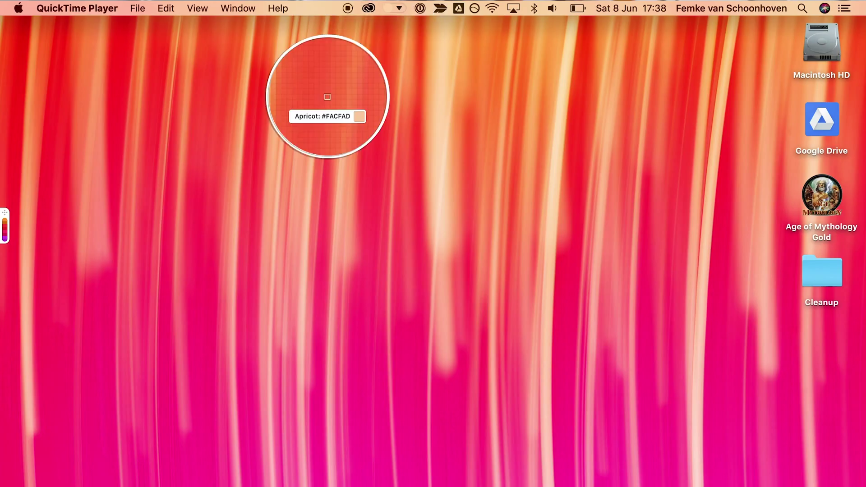
pyautogui.click(257, 170)
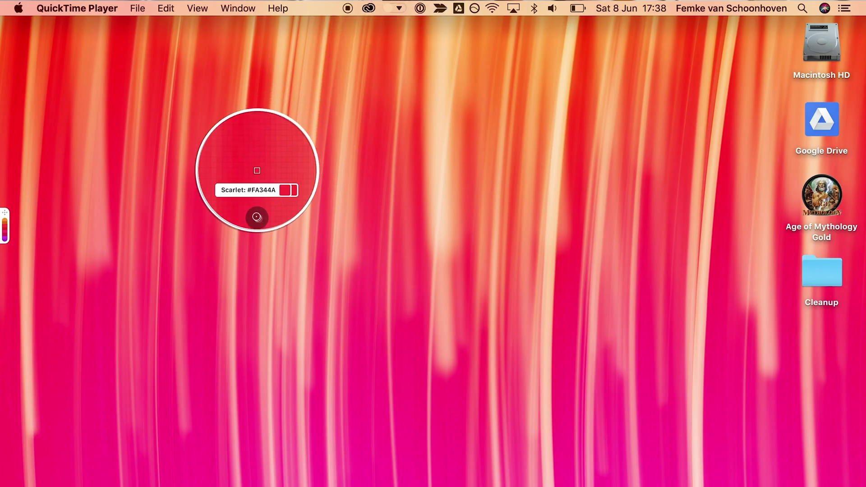
pyautogui.click(300, 168)
pyautogui.click(357, 174)
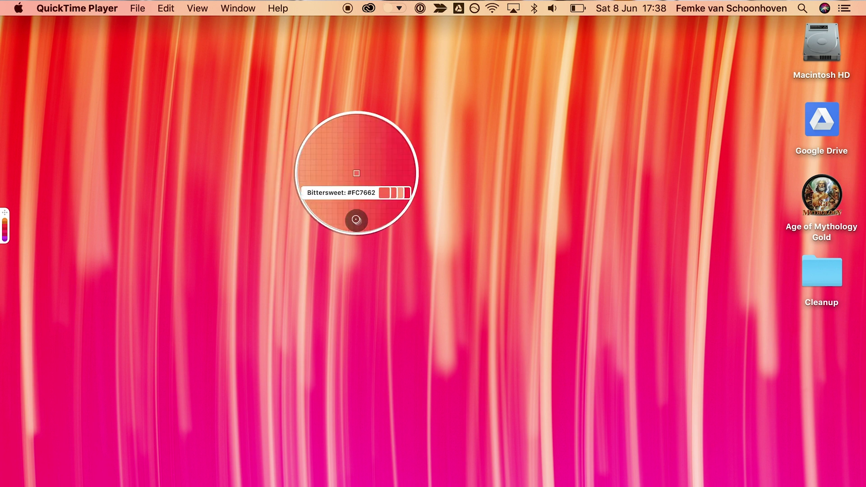
pyautogui.click(411, 173)
pyautogui.click(451, 178)
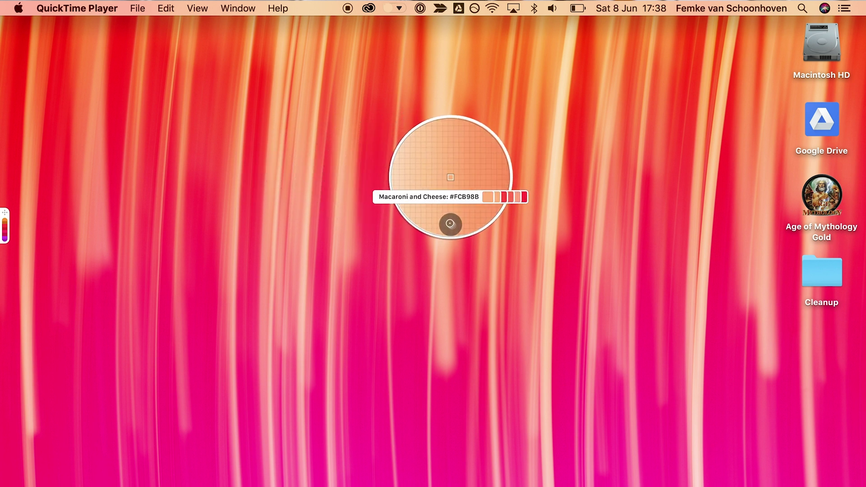
pyautogui.press('Escape')
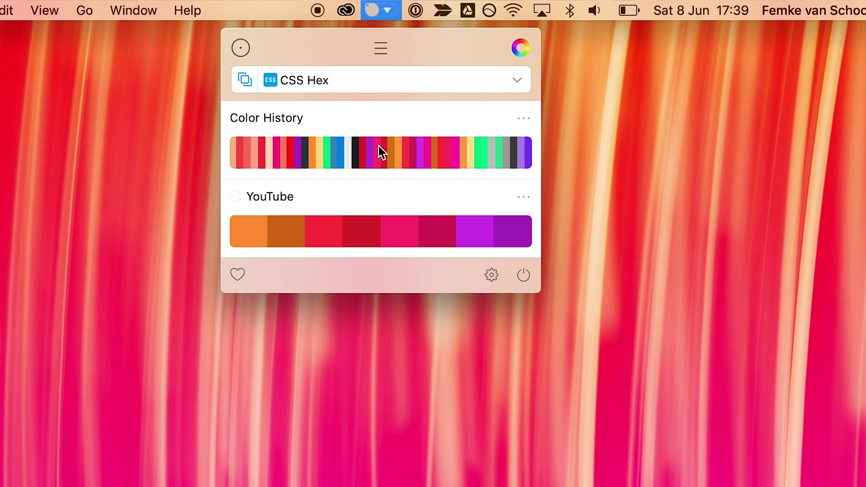
pyautogui.scroll(-5, 378, 146)
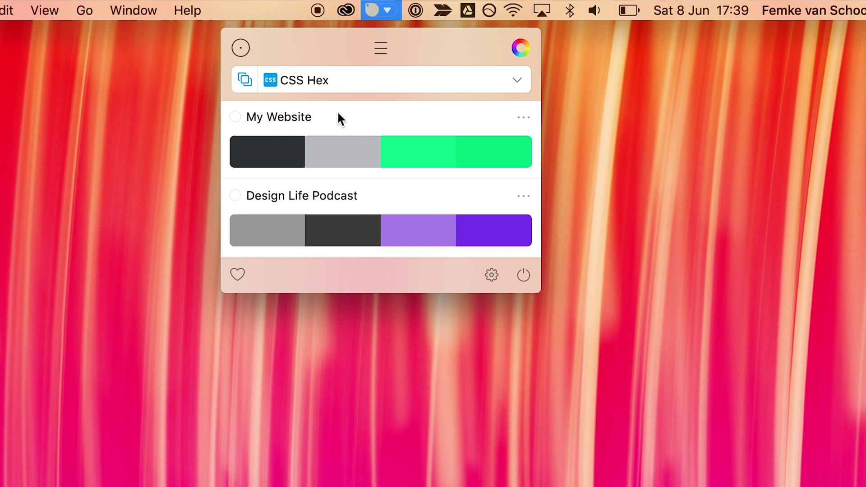
pyautogui.scroll(3, 339, 116)
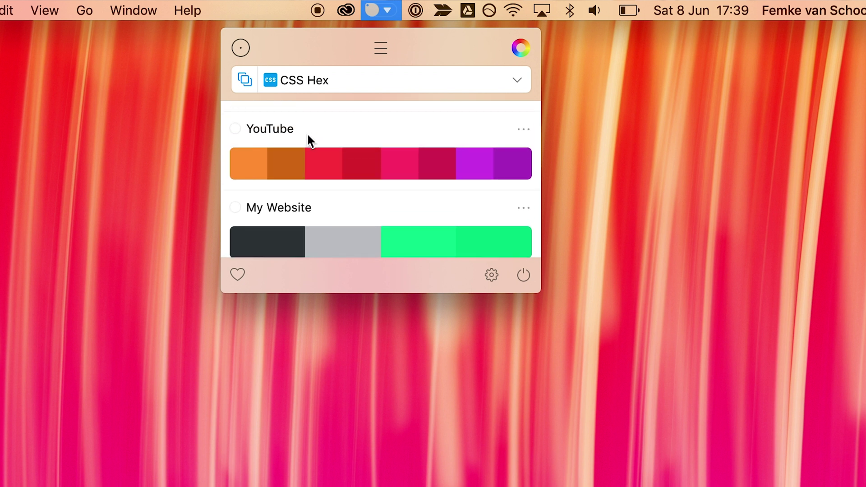
pyautogui.scroll(3, 307, 136)
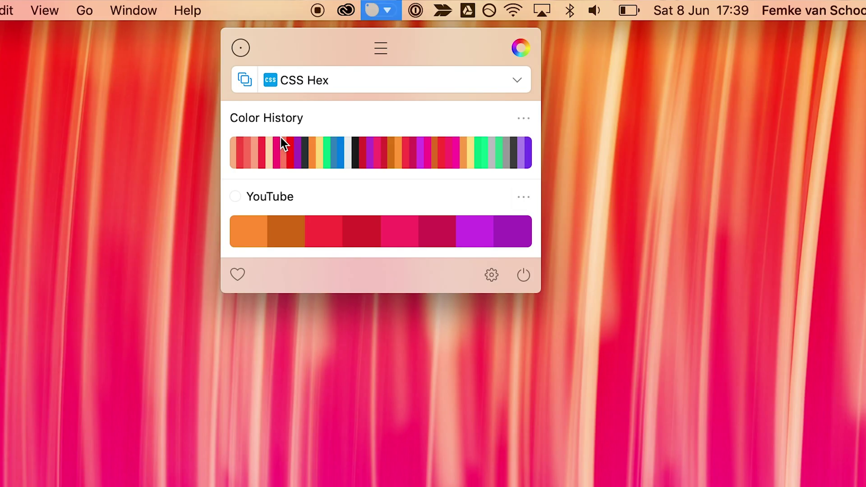
# Step: Create a new Palette and drag a red colour from Color History into it
pyautogui.click(382, 48)
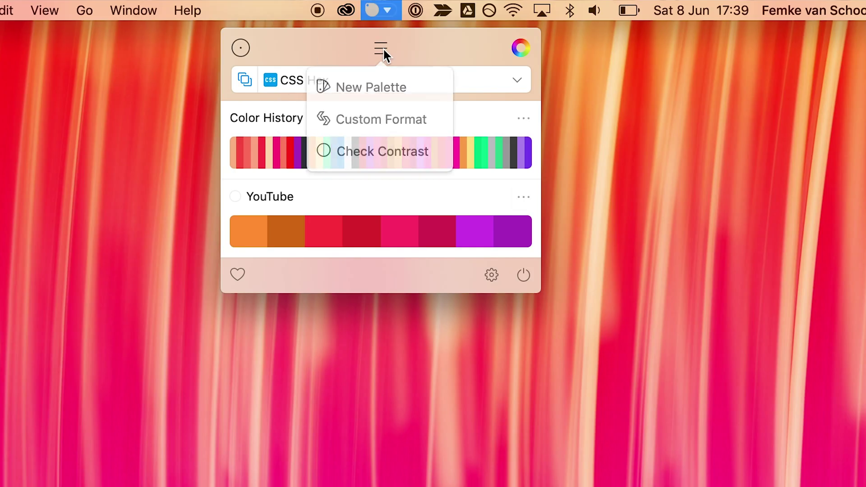
pyautogui.click(371, 86)
pyautogui.moveTo(261, 153); pyautogui.dragTo(255, 227)
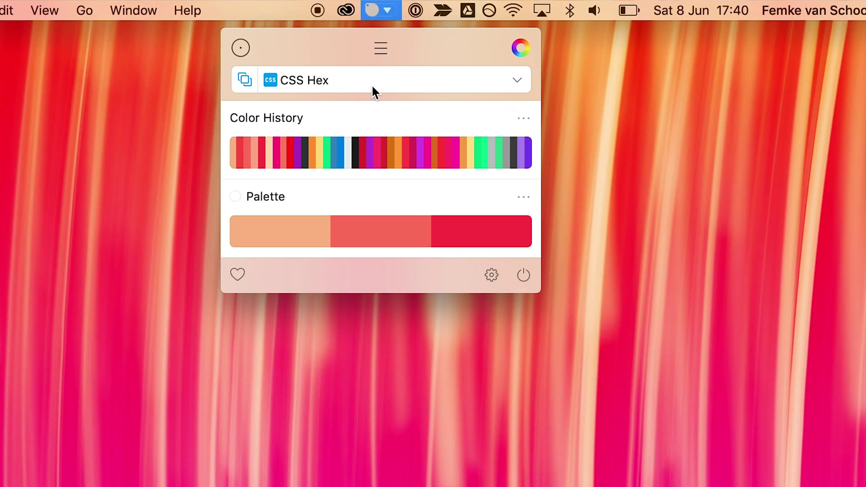
pyautogui.click(508, 77)
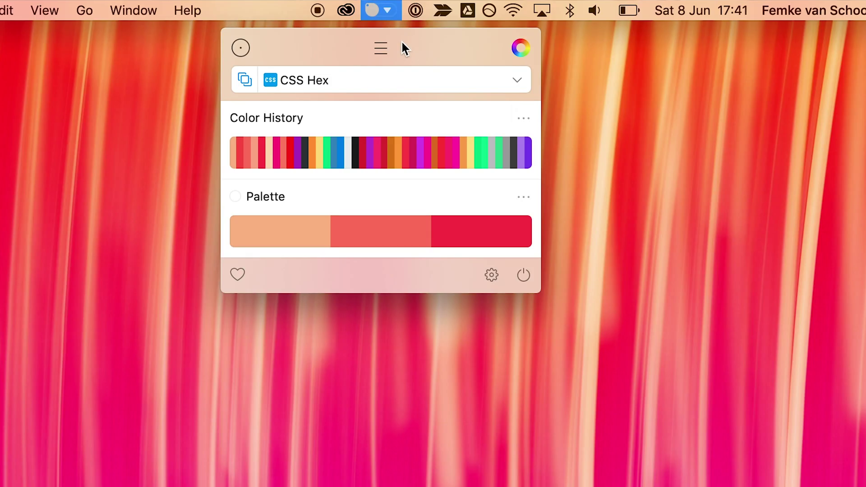
# Step: Open Check Contrast and tune the text colour's brightness to about 3.27, rated AA Large
pyautogui.click(381, 48)
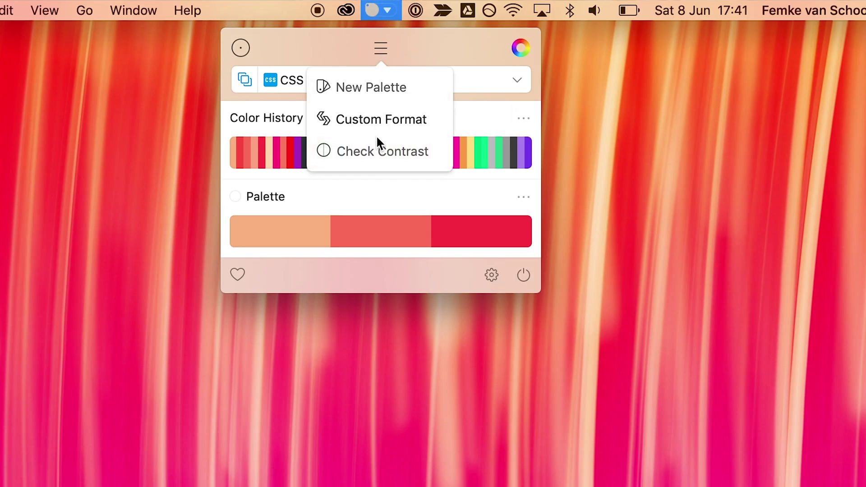
pyautogui.click(376, 154)
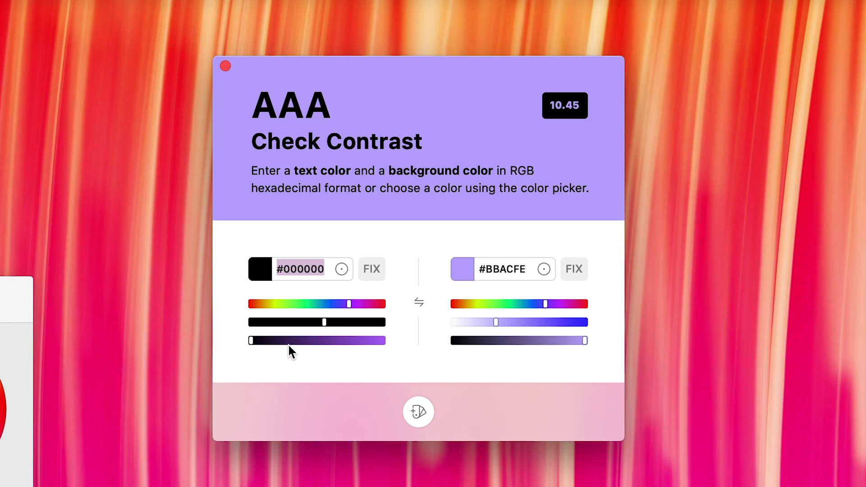
pyautogui.moveTo(288, 344); pyautogui.dragTo(405, 324)
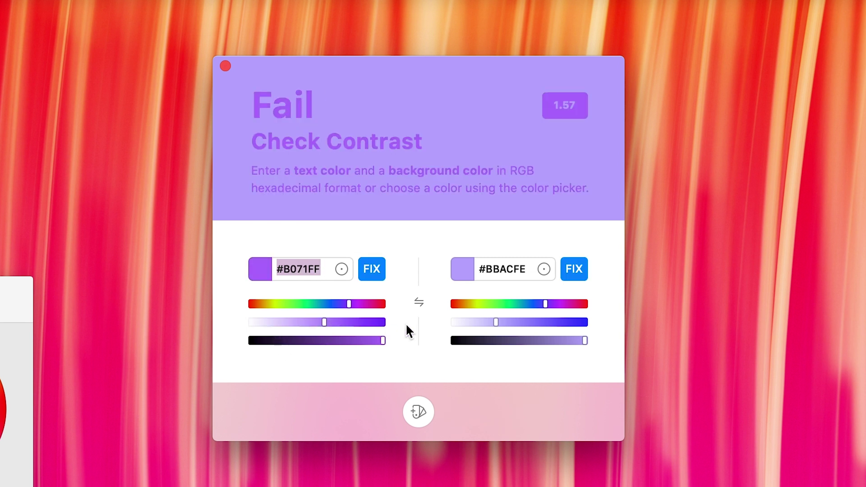
pyautogui.moveTo(350, 340)
pyautogui.mouseDown()
pyautogui.moveTo(280, 345)
pyautogui.moveTo(349, 342)
pyautogui.mouseUp()
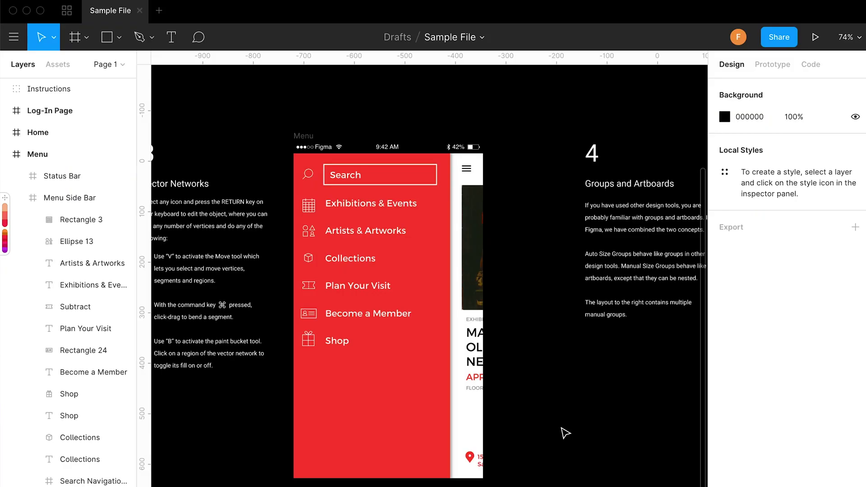
# Step: Copy the YouTube palette's purple and paste it into the Menu Side Bar frame's fill
pyautogui.moveTo(2, 247)
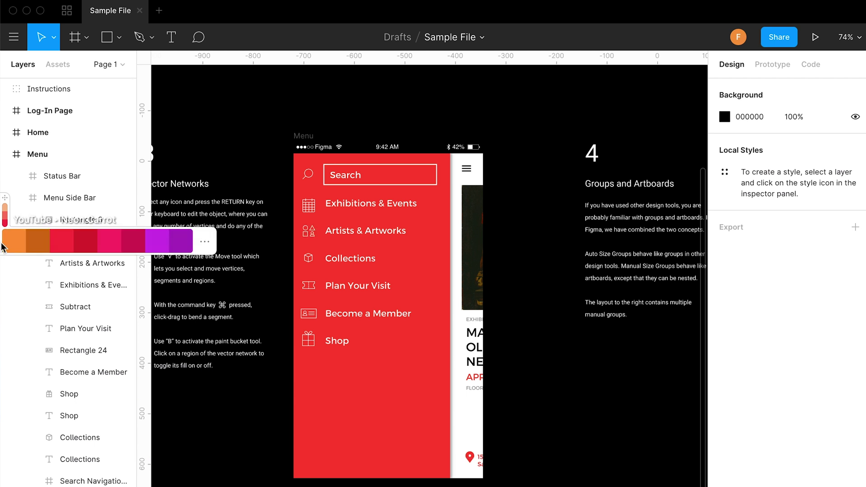
pyautogui.click(155, 249)
pyautogui.click(435, 346)
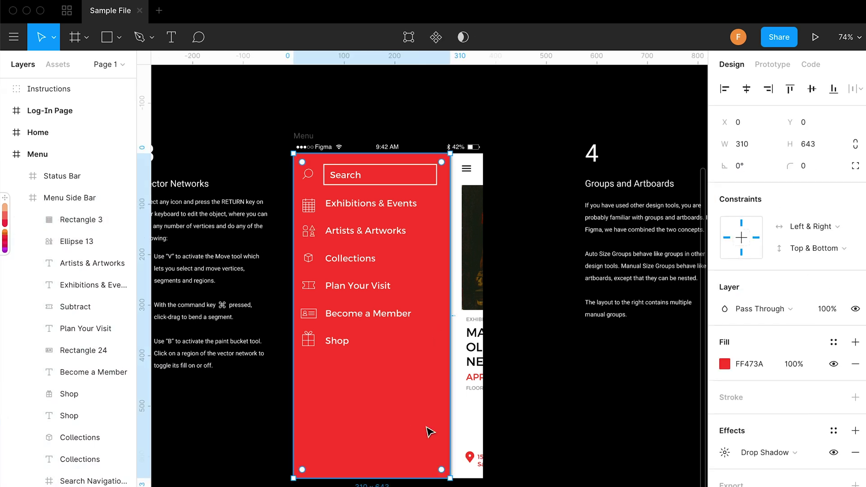
pyautogui.press('super+v')
pyautogui.press('Return')
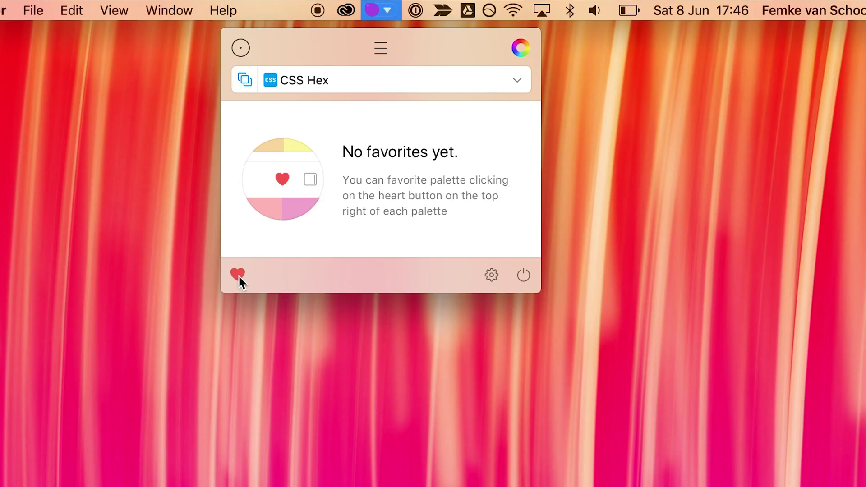
pyautogui.click(238, 275)
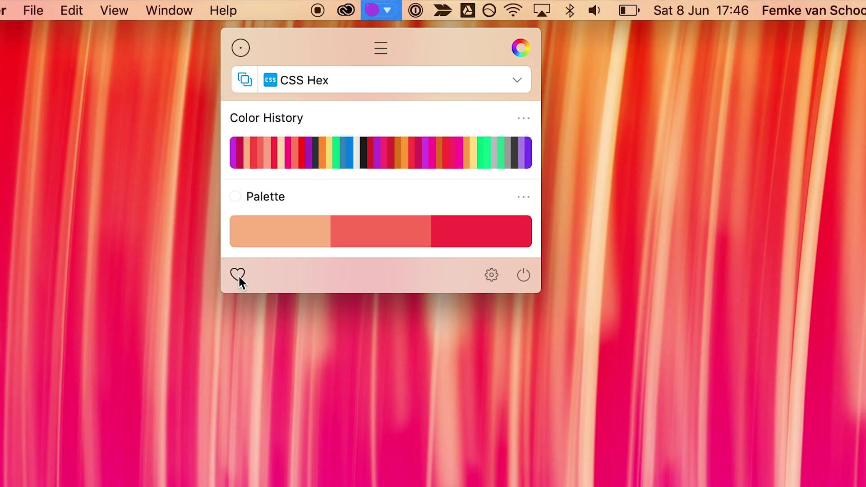
# Step: Scroll down to the My Website palette and favourite it with its heart icon
pyautogui.scroll(-3, 332, 230)
pyautogui.scroll(-2, 332, 225)
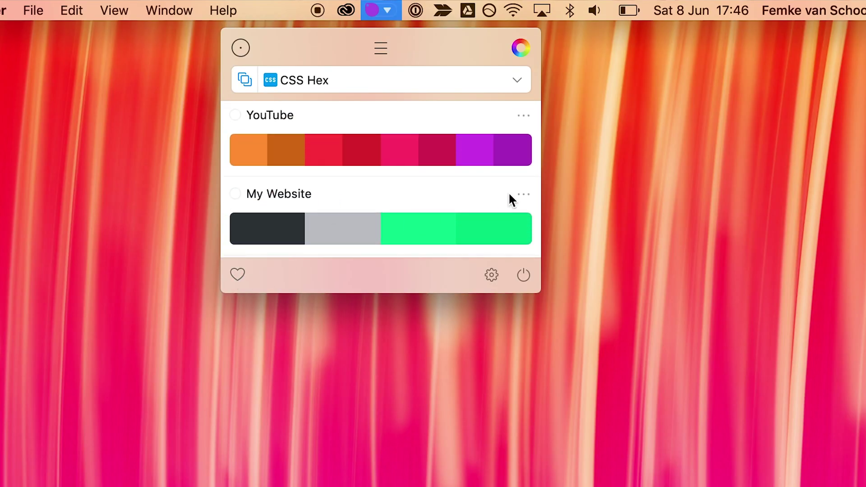
pyautogui.moveTo(486, 196)
pyautogui.click(239, 275)
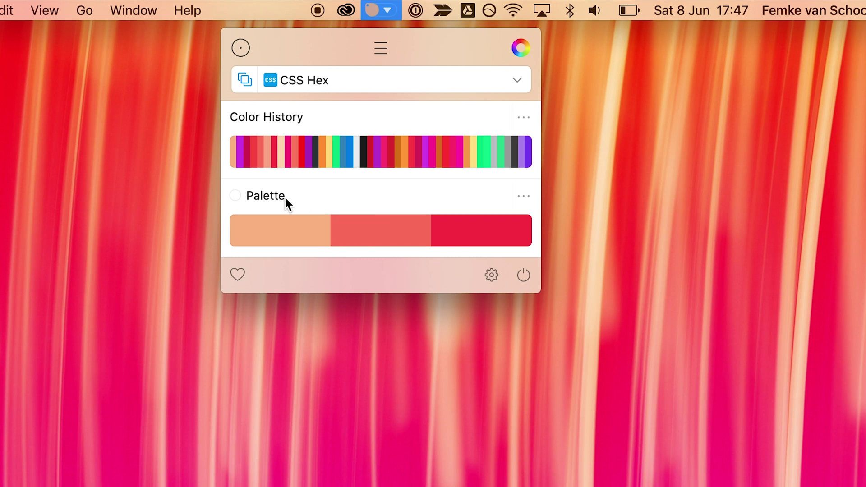
# Step: Darken the Palette's Macaroni and Cheese colour to Raw Sienna #D98850 and confirm
pyautogui.click(284, 202)
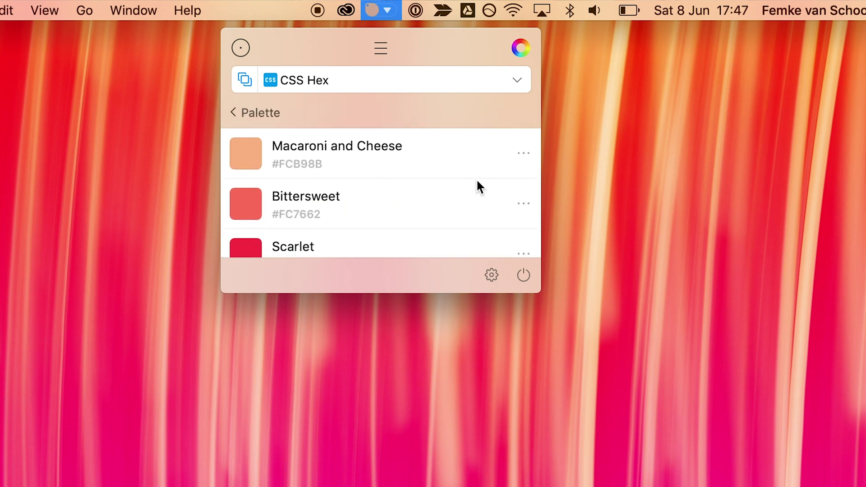
pyautogui.click(524, 153)
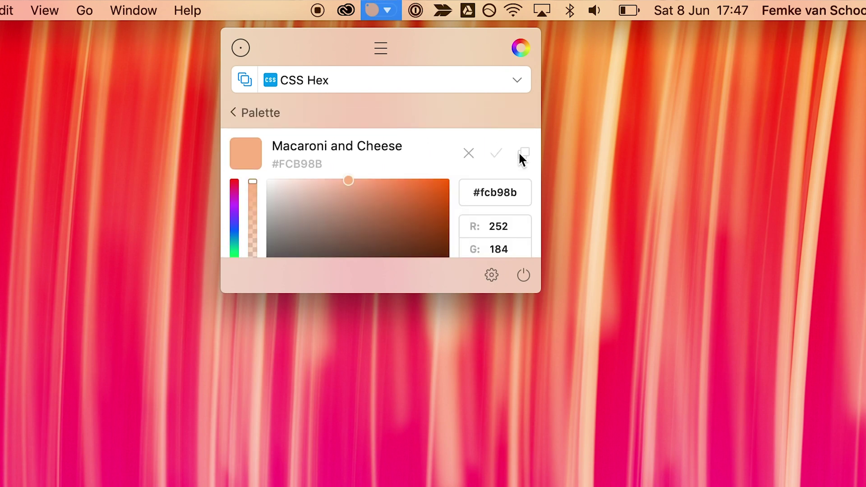
pyautogui.moveTo(375, 183); pyautogui.dragTo(391, 199)
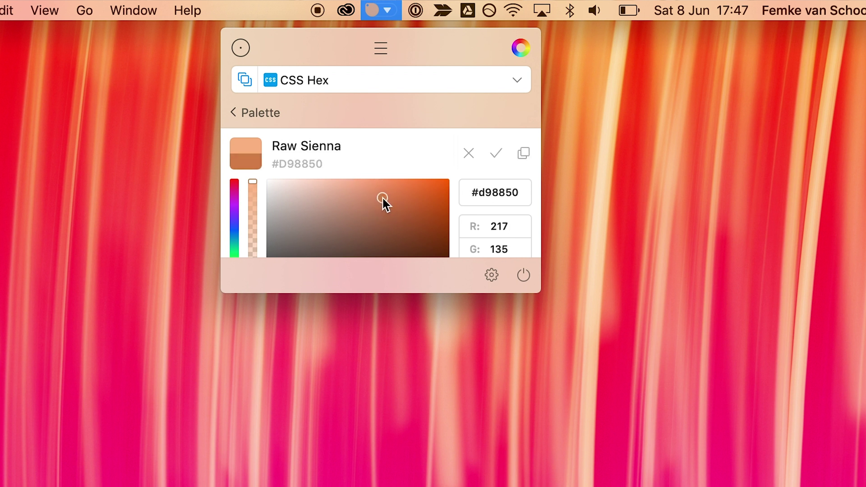
pyautogui.click(498, 154)
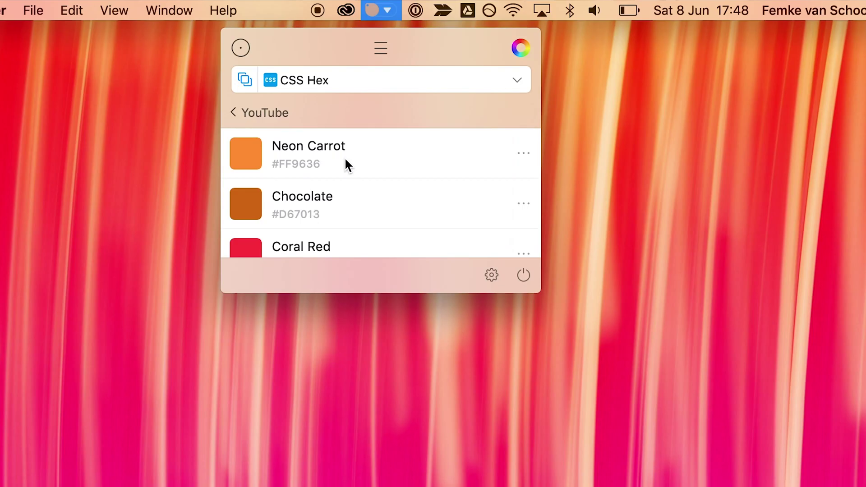
pyautogui.scroll(-5, 346, 159)
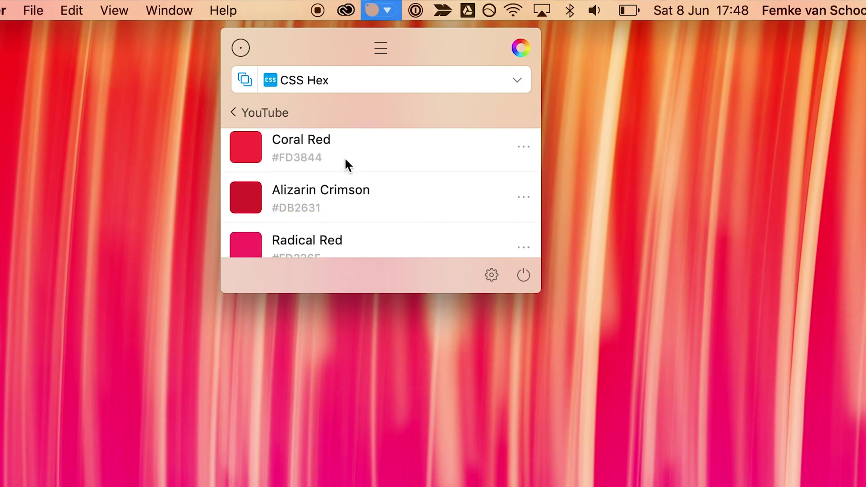
# Step: Choose Rename Color for Free Speech Magenta in the YouTube palette
pyautogui.scroll(-6, 346, 160)
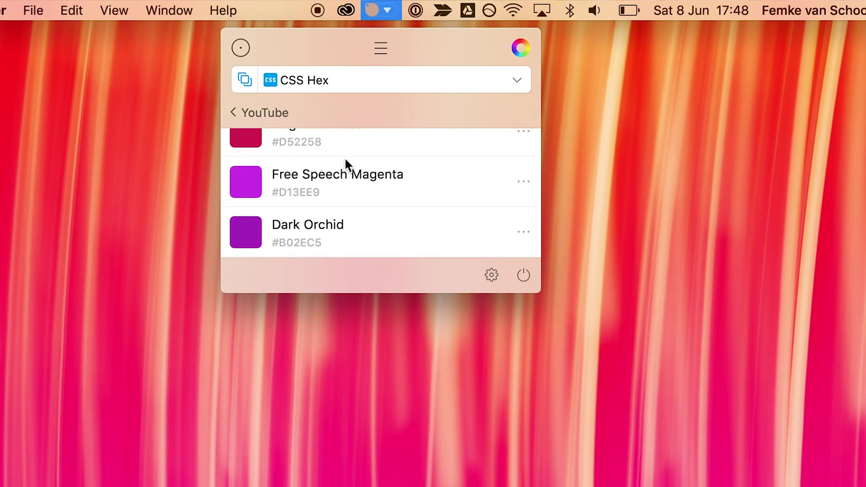
pyautogui.rightClick(340, 172)
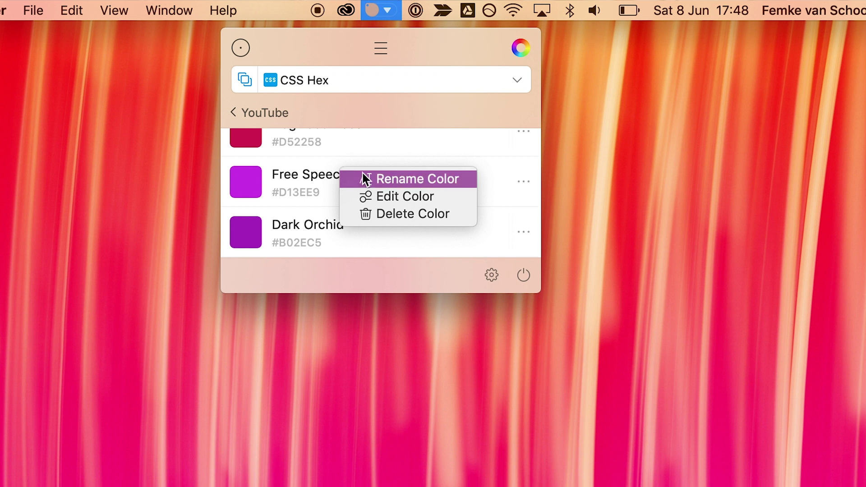
pyautogui.click(377, 177)
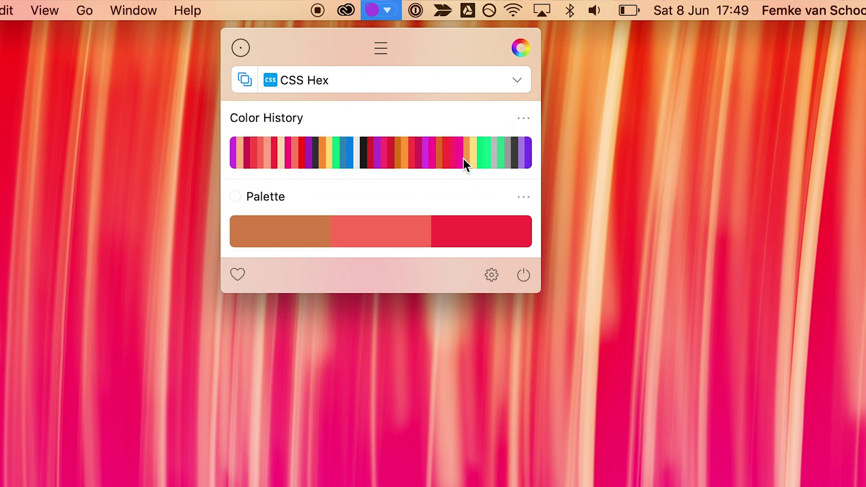
# Step: Add an orange and a green history swatch to the Palette, then open General preferences
pyautogui.moveTo(429, 229); pyautogui.dragTo(428, 229)
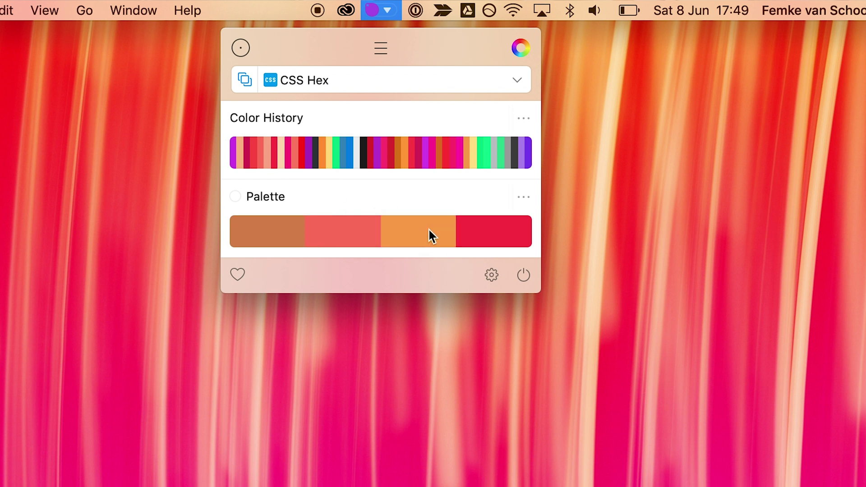
pyautogui.moveTo(481, 156); pyautogui.dragTo(454, 225)
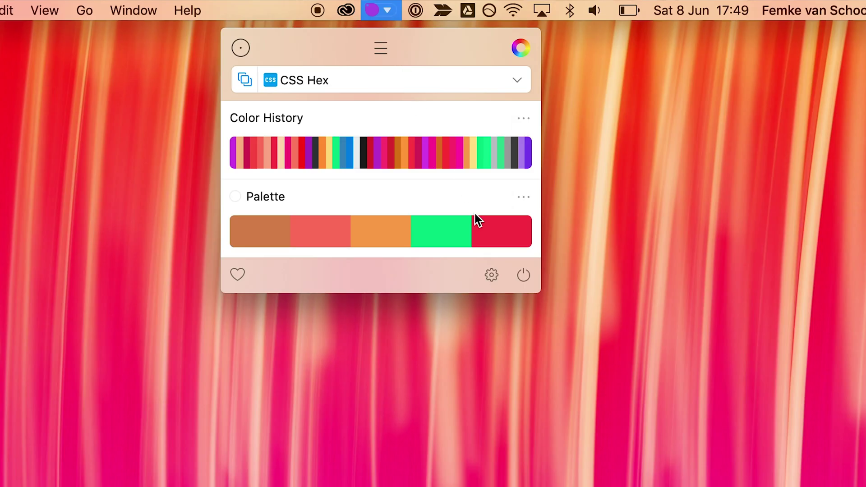
pyautogui.click(491, 273)
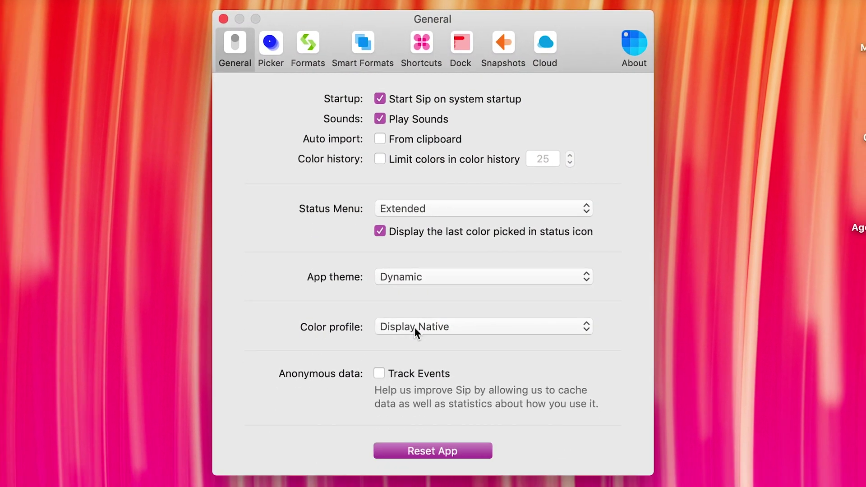
# Step: Show the Color profile options, currently set to Display Native
pyautogui.click(414, 329)
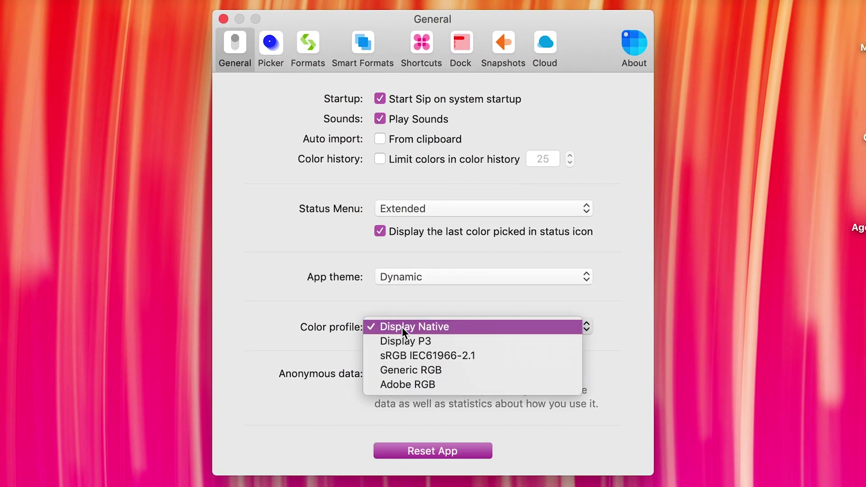